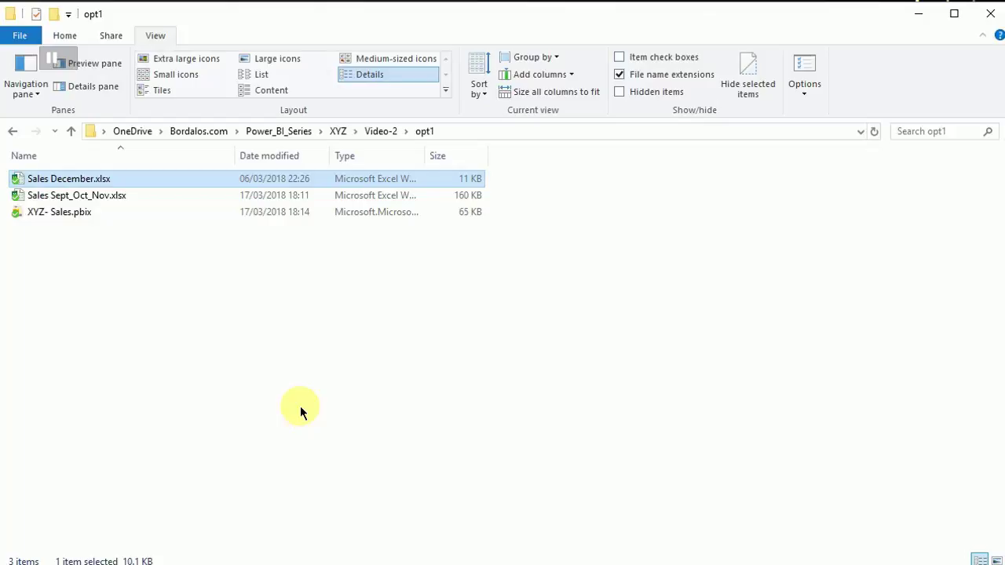
double_click(93, 180)
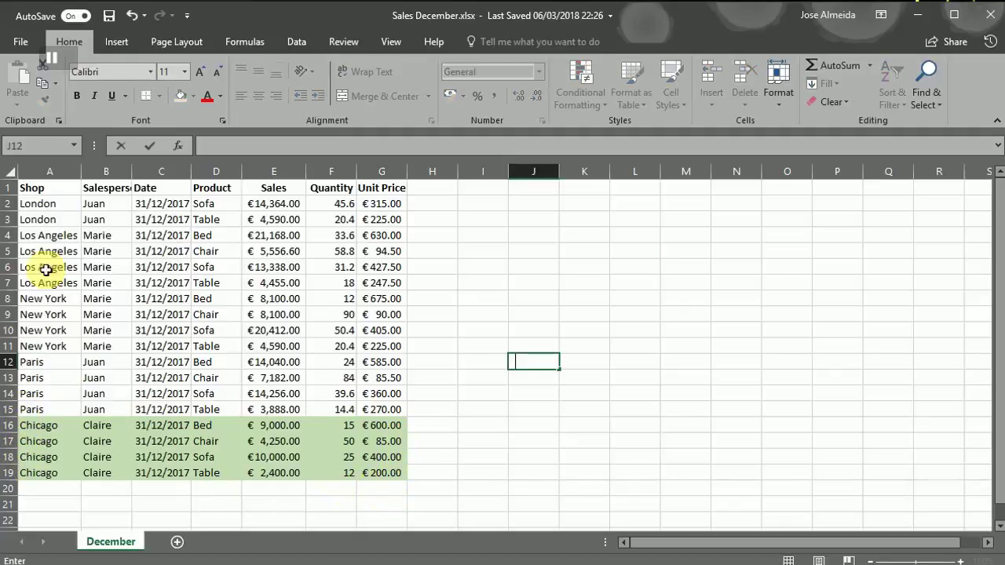
key(alt+Tab)
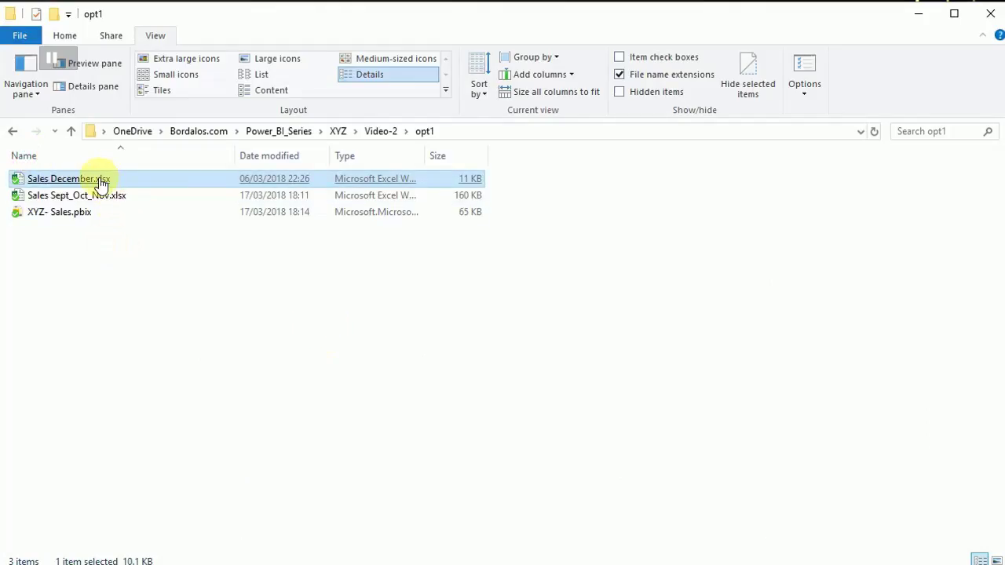
Open Sales Sept_Oct_Nov.xlsx and mark row 50 just below the November data.
click(91, 200)
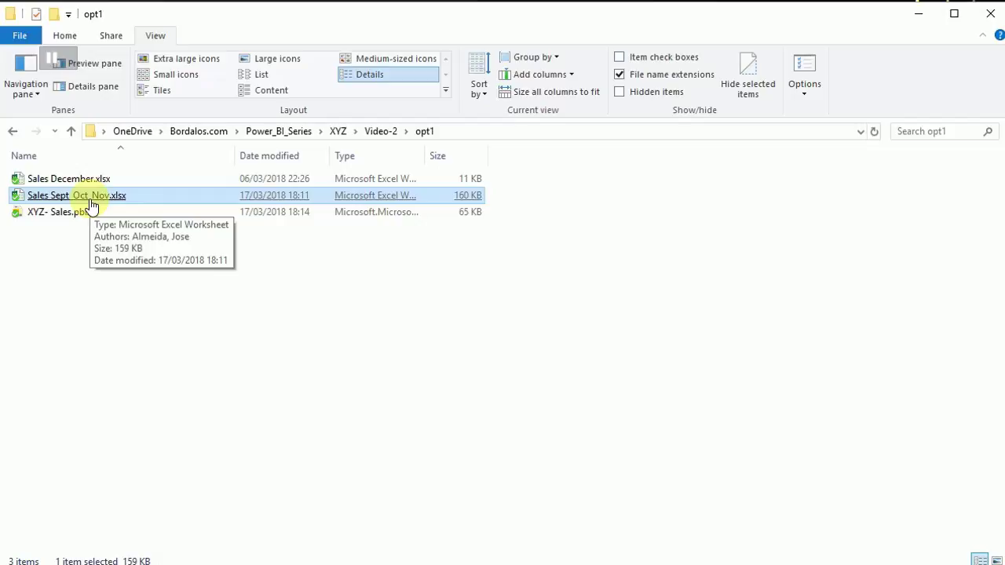
double_click(91, 200)
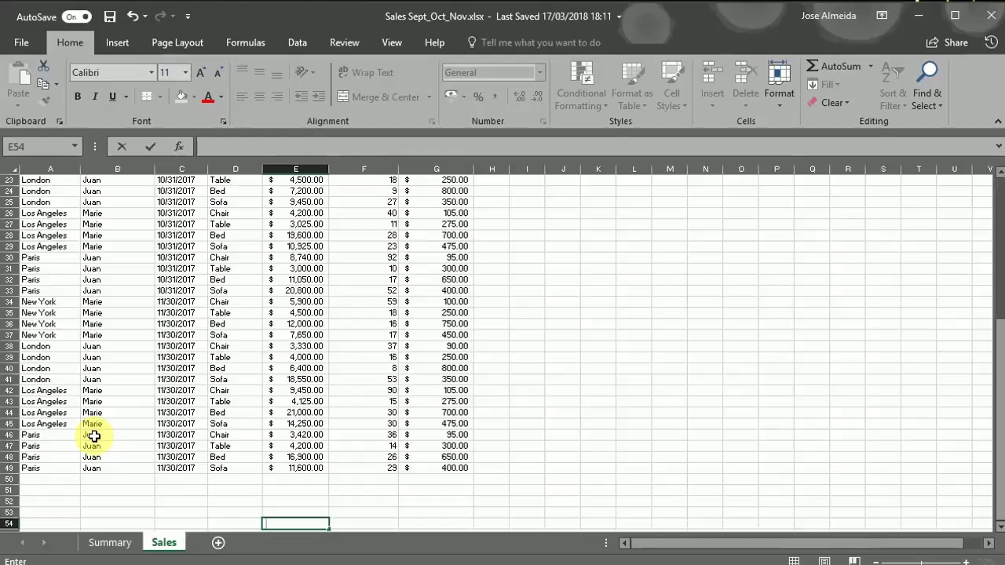
scroll(89, 437, down, 5)
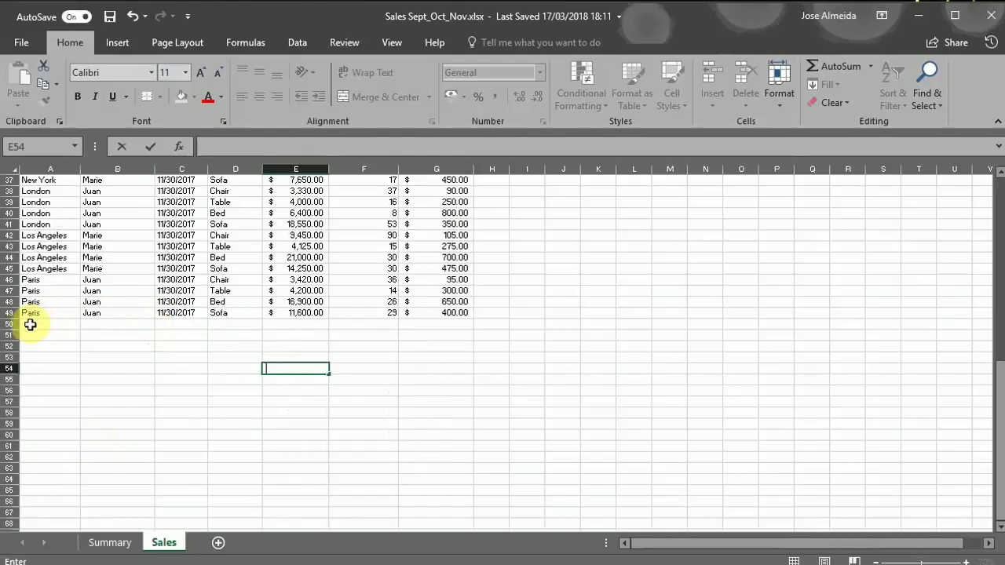
drag(30, 325, 426, 326)
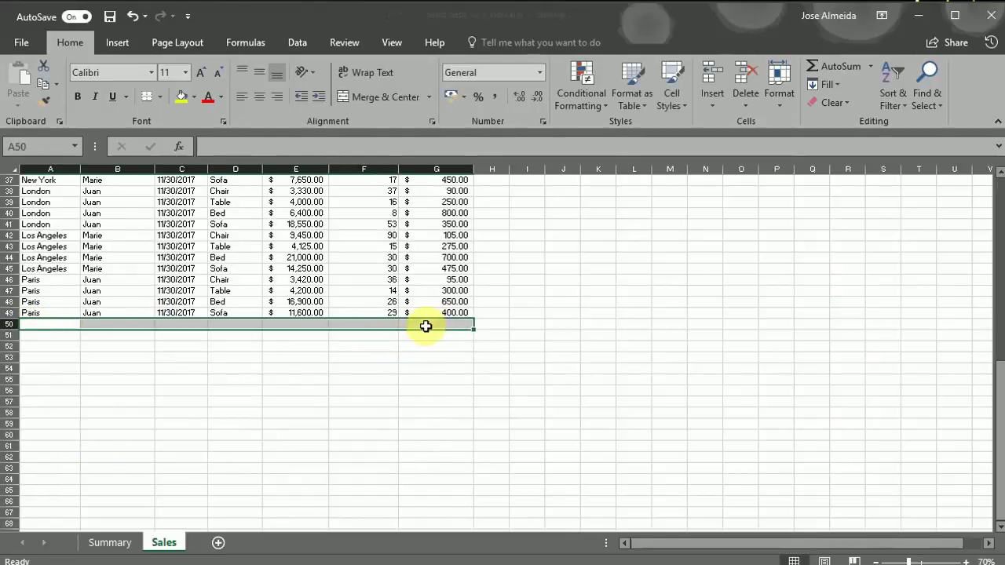
Copy the December rows A2:G19 from Sales December.xlsx, paste them at A50, and save.
mouse_move(2, 349)
click(52, 322)
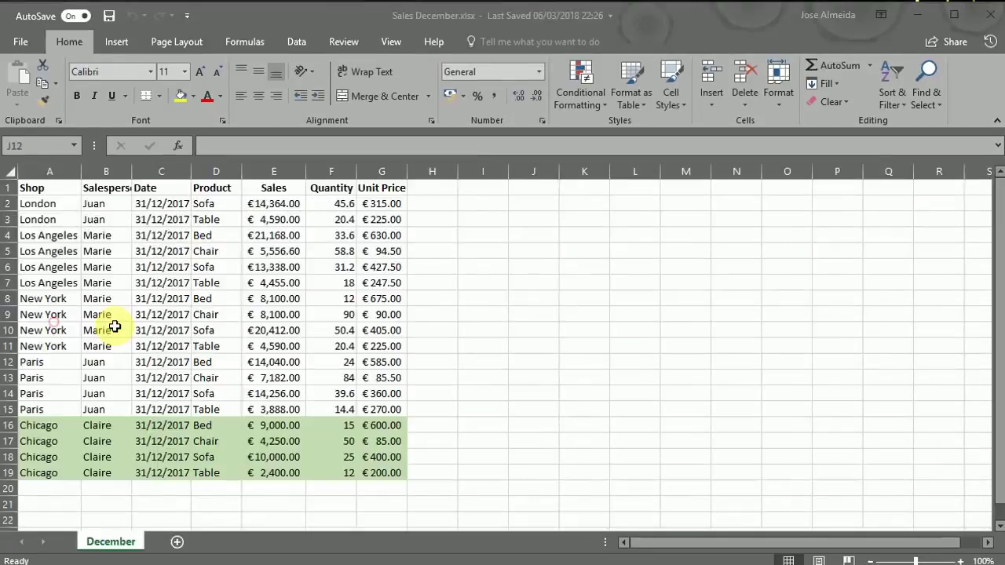
drag(29, 204, 370, 468)
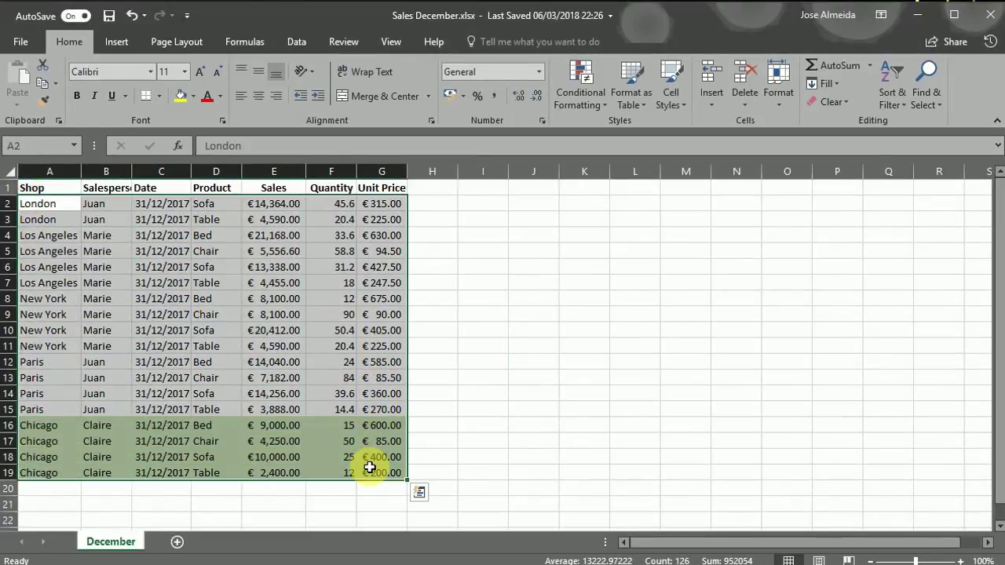
key(ctrl+c)
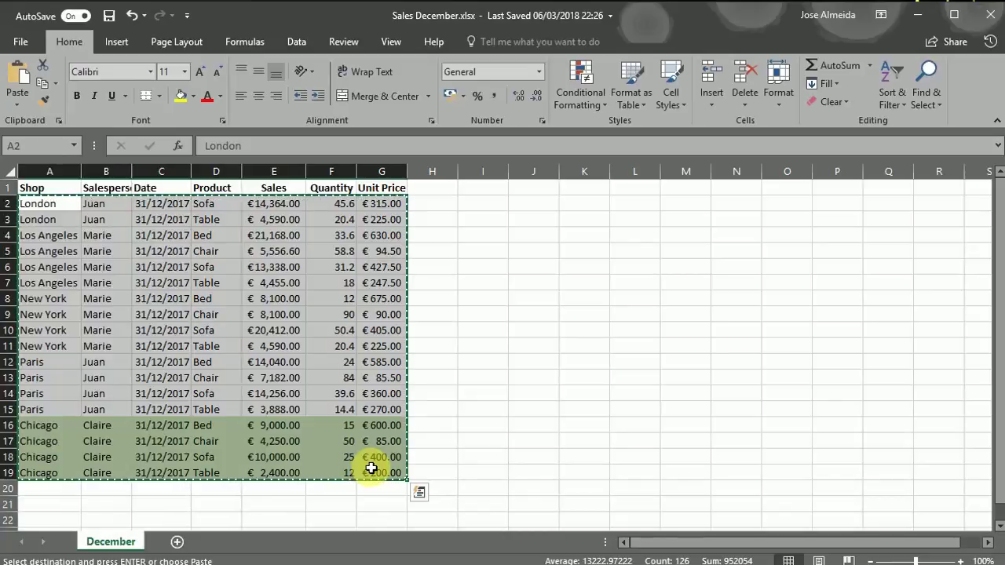
key(alt+Tab)
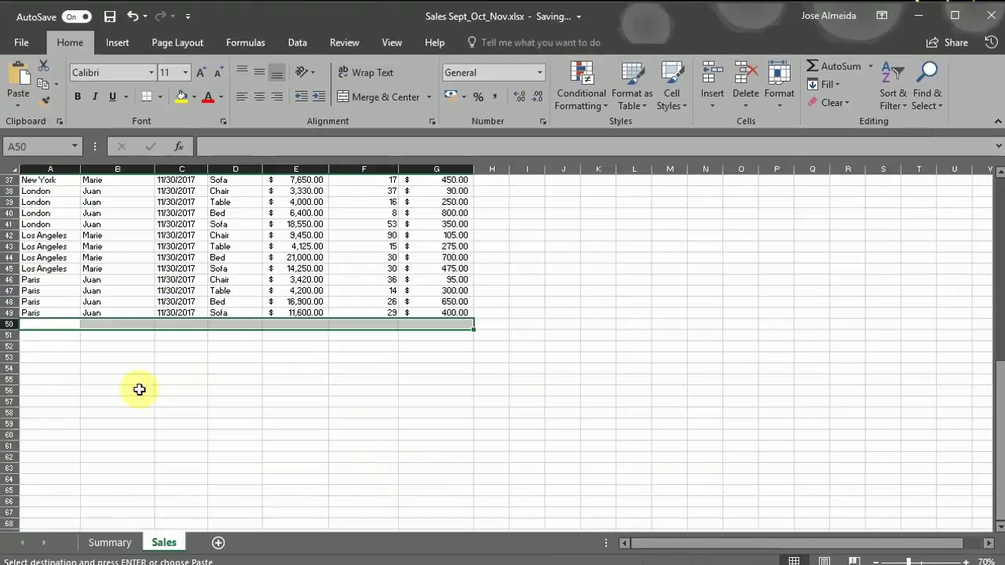
click(47, 329)
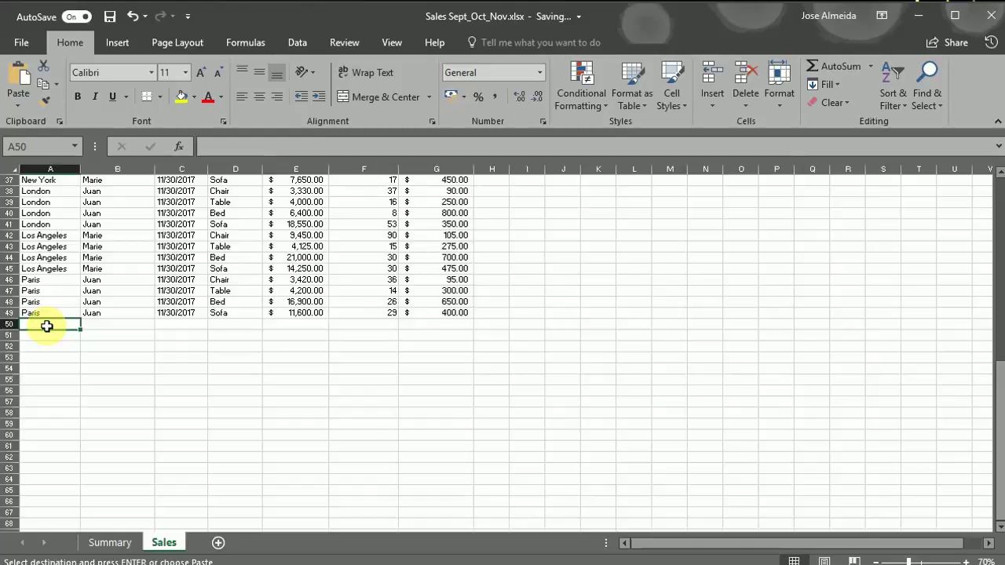
key(ctrl+v)
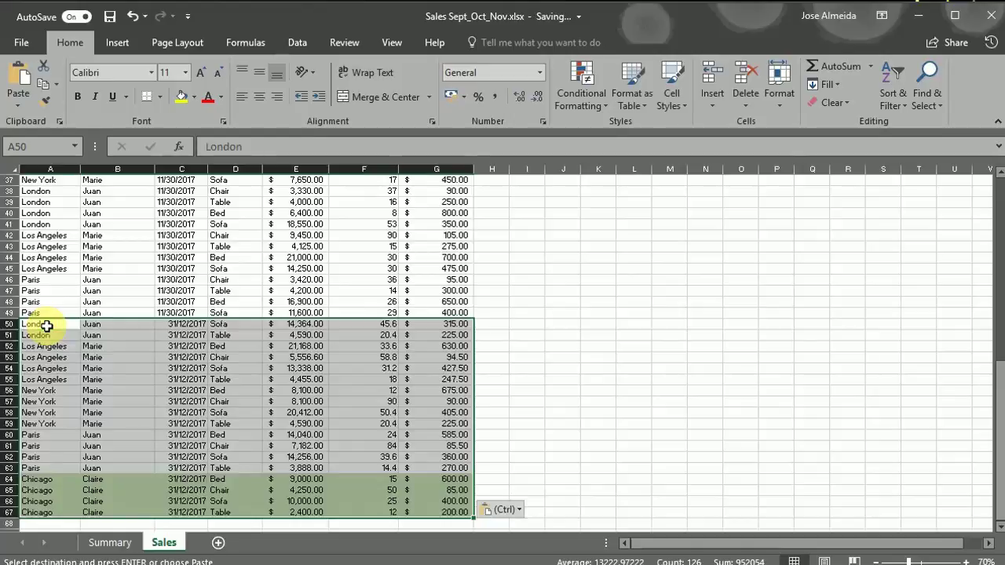
click(110, 16)
Close Excel and rename Sales Sept_Oct_Nov.xlsx to Sales Sept_Oct_Nov_Dec.xlsx.
click(991, 15)
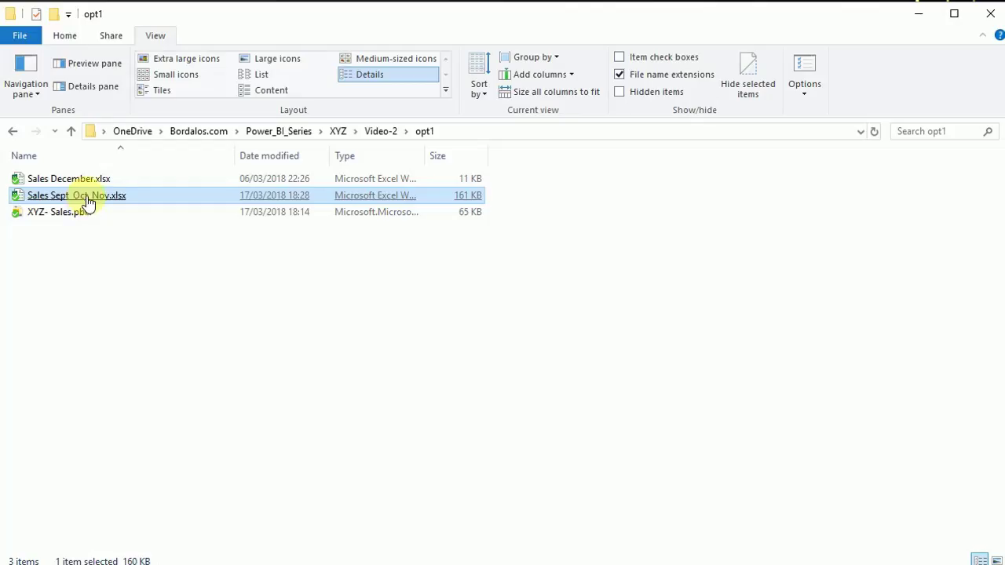
right_click(89, 201)
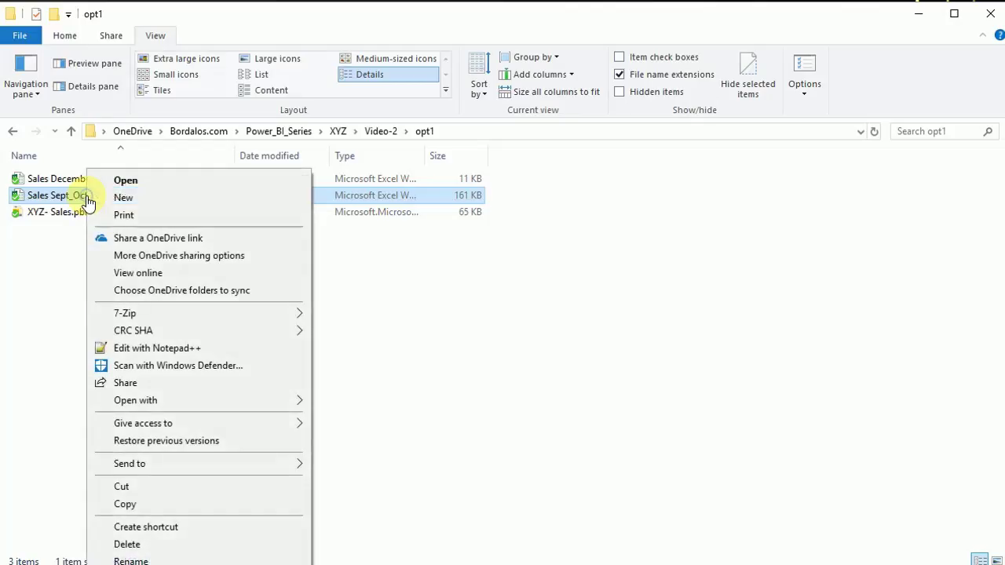
click(185, 562)
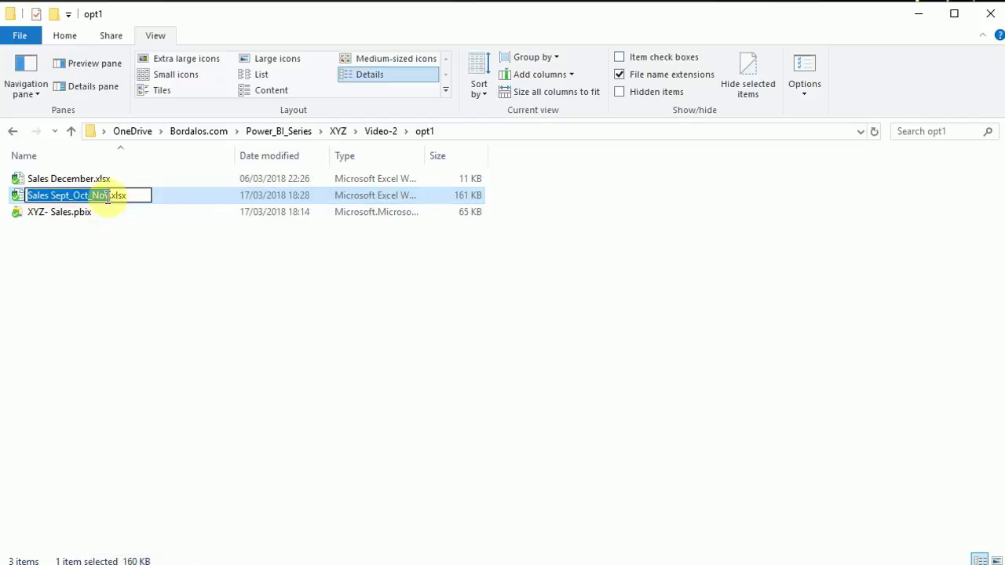
key(Right)
text(_Nov)
text(_De)
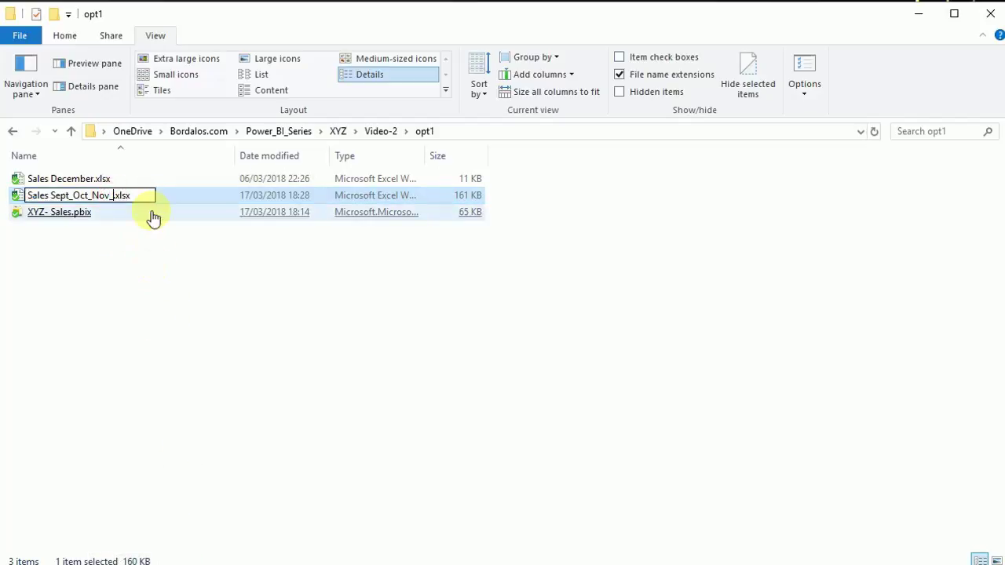
text(c)
click(91, 221)
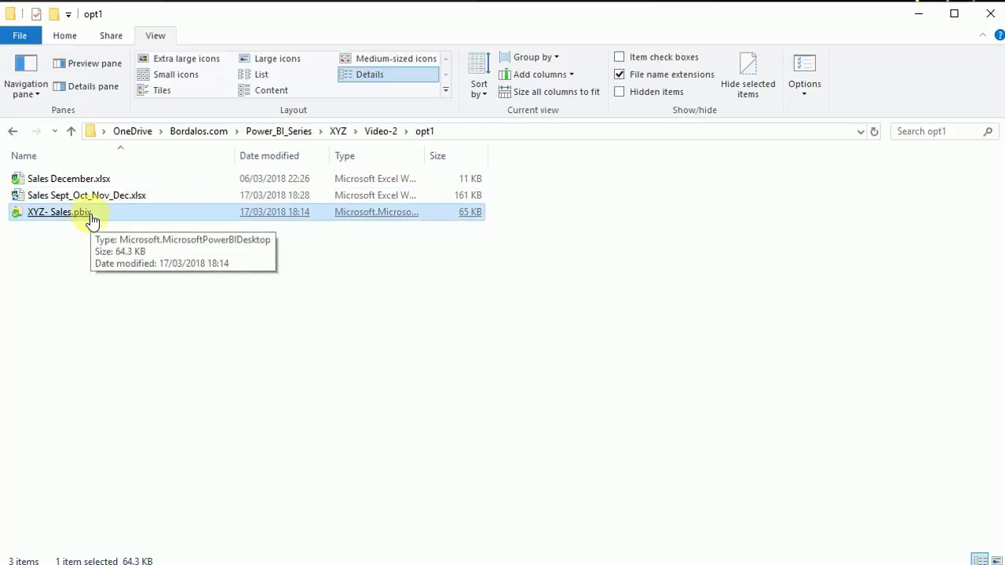
Open XYZ- Sales.pbix, attempt a data refresh, and dismiss the missing source file error.
double_click(92, 221)
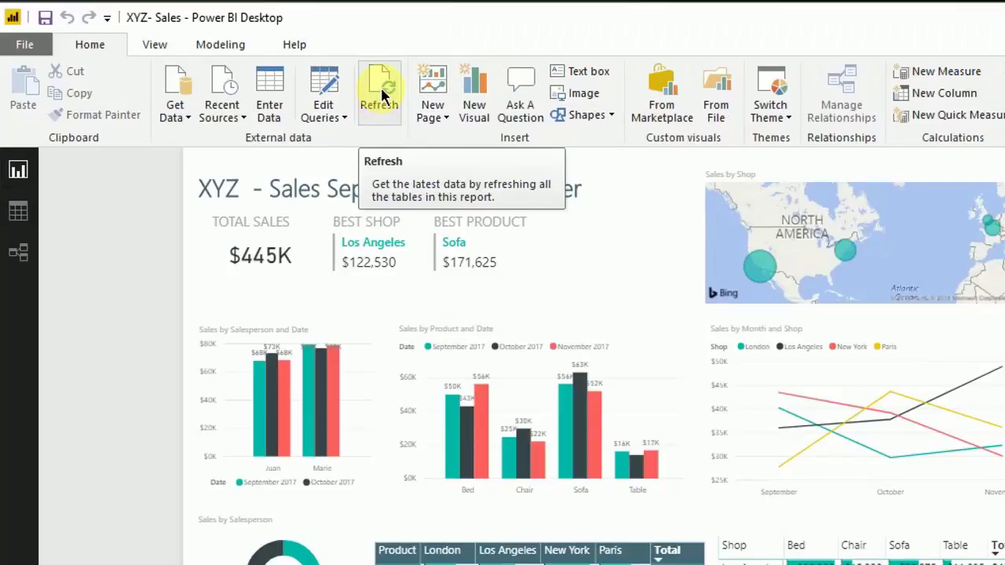
click(366, 89)
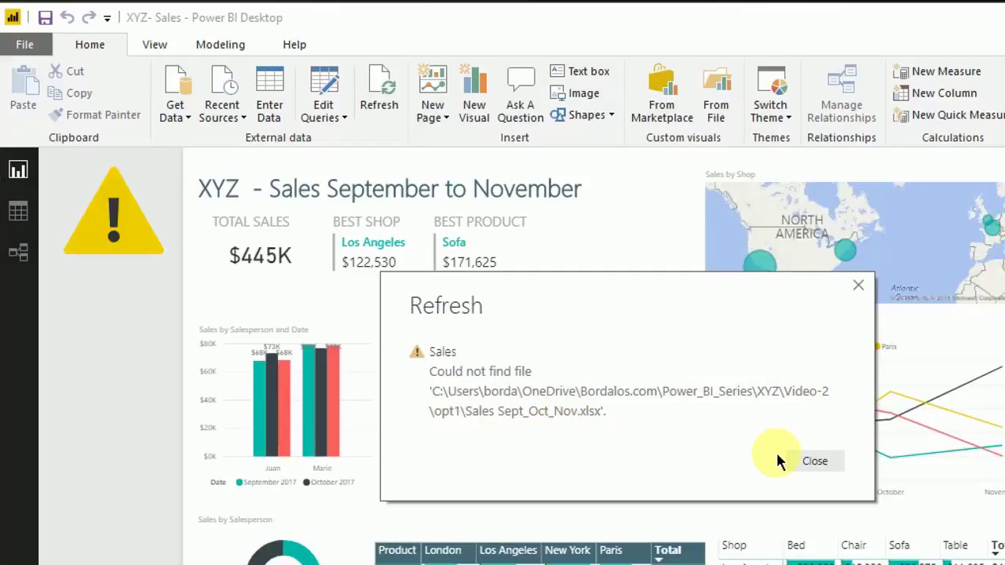
click(795, 461)
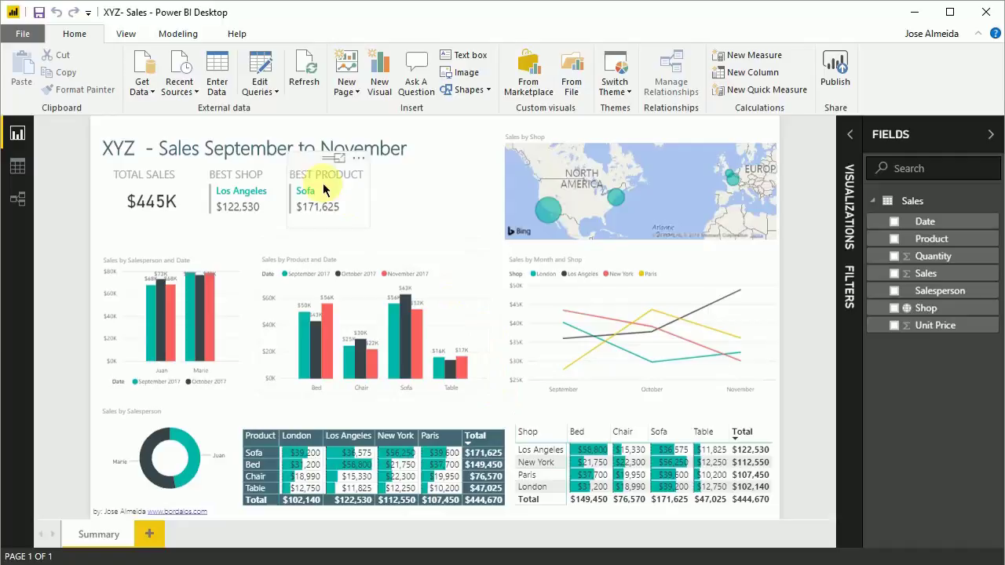
Expand the Edit Queries dropdown to view its query editing options.
click(248, 91)
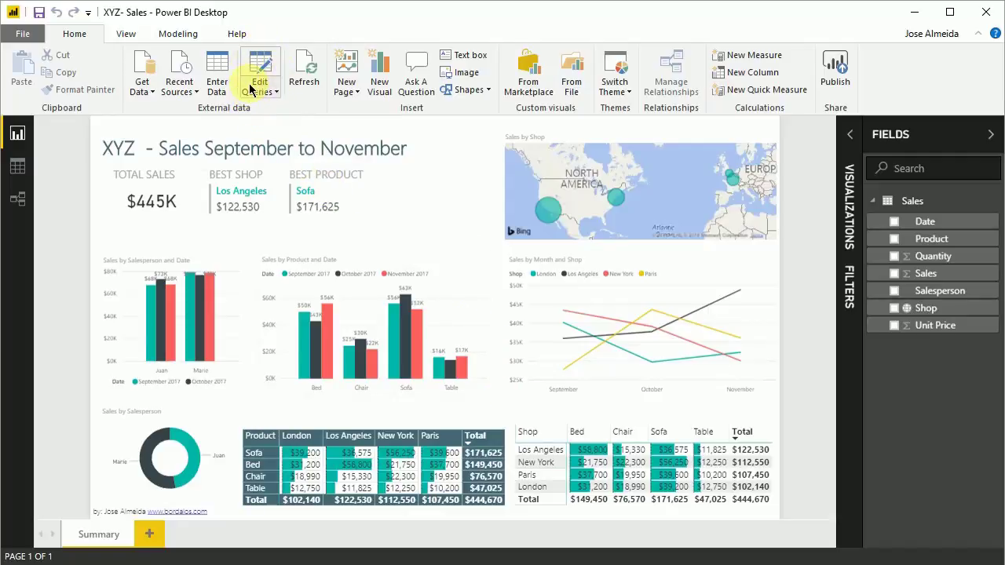
click(275, 89)
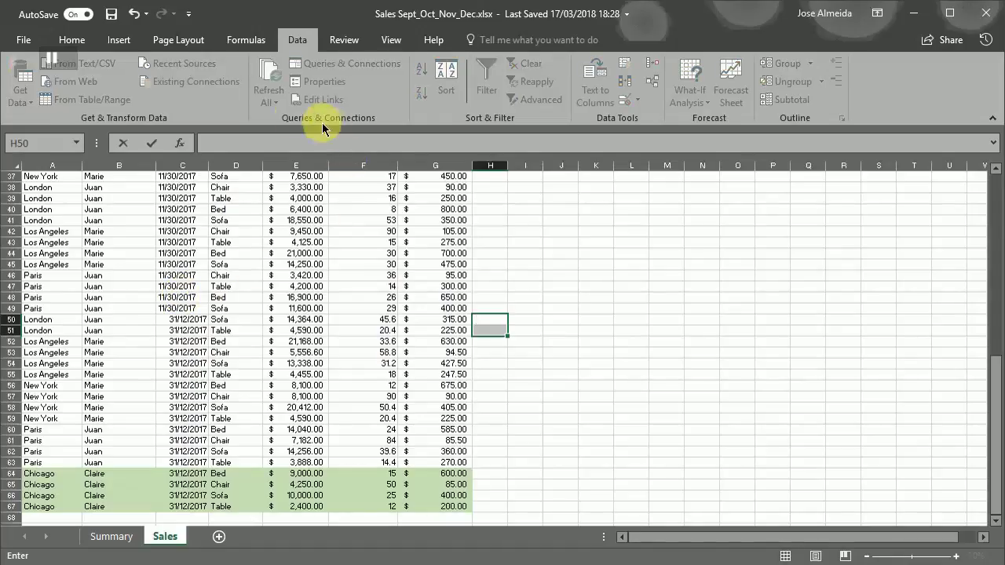
Leave cell edit mode in Excel and view the Data > Get Data source list.
click(527, 281)
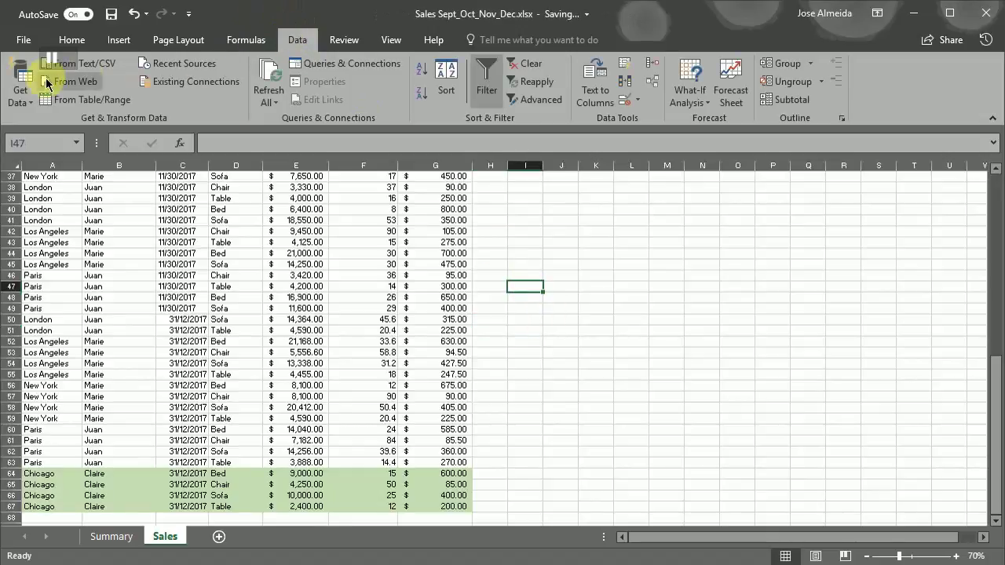
click(29, 105)
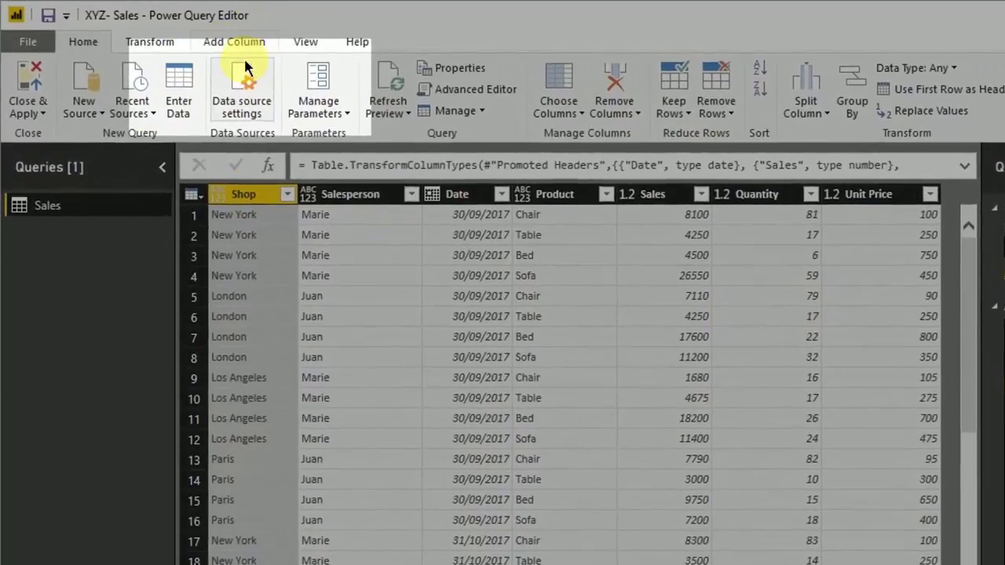
Open Data source settings in the Power Query Editor to see the sales sept_oct_nov.xlsx source.
click(210, 72)
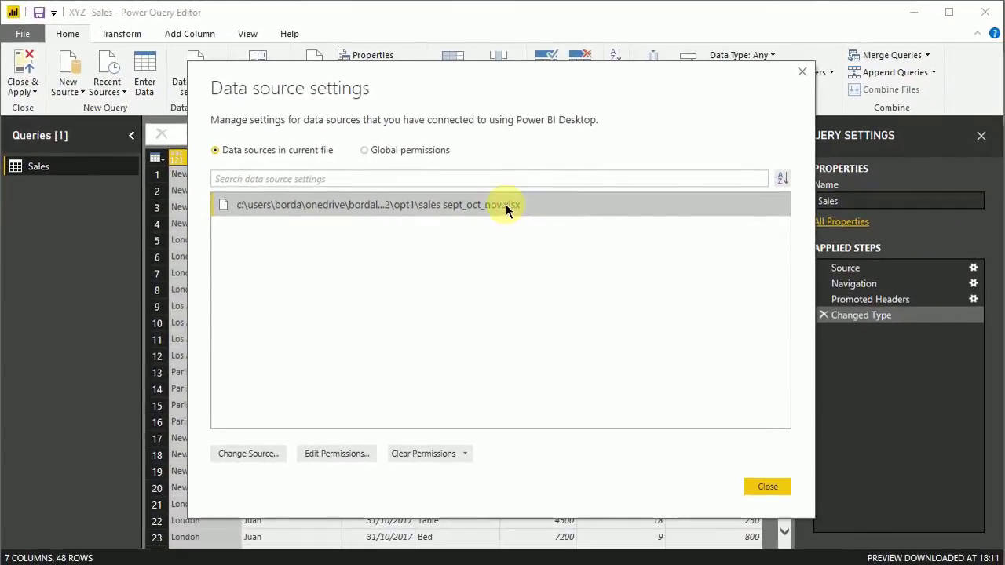
Repoint the Sales source to Sales Sept_Oct_Nov_Dec.xlsx, retrying past a file-in-use warning.
click(248, 454)
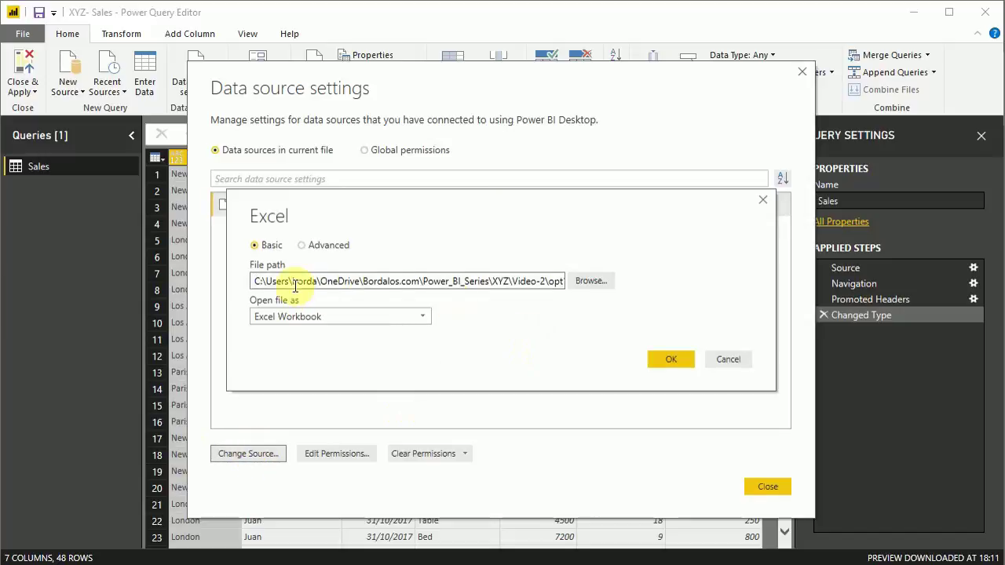
click(591, 281)
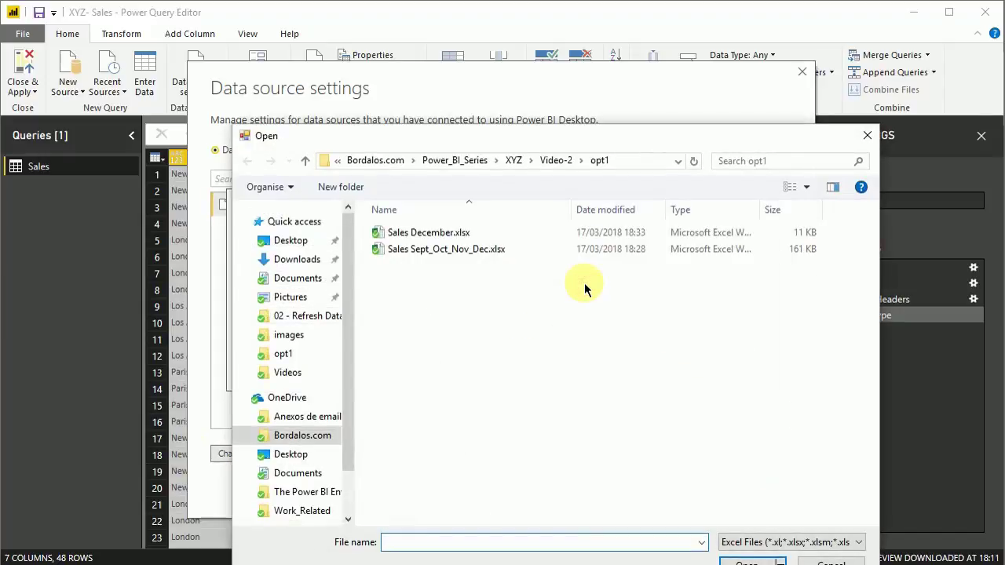
double_click(466, 249)
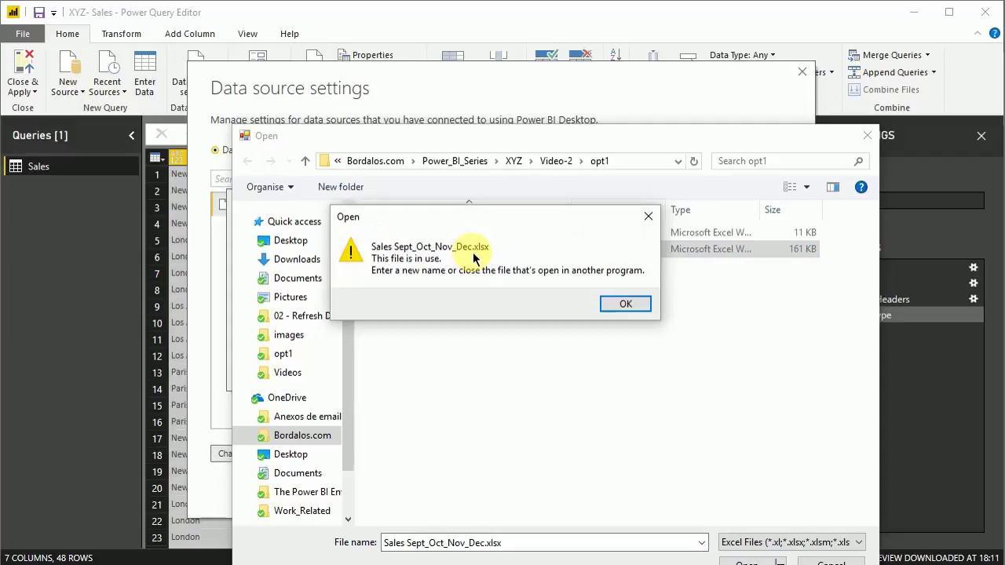
click(625, 304)
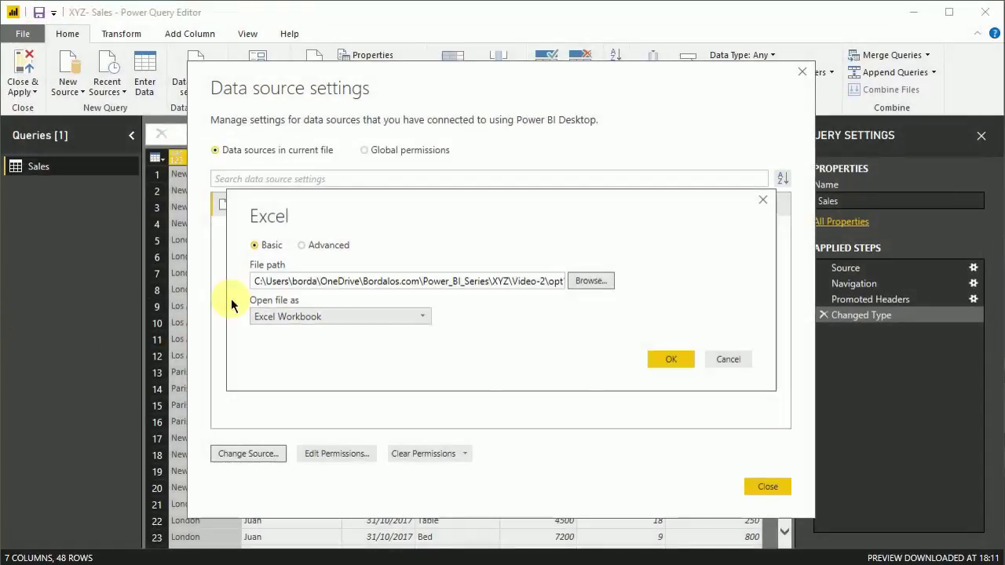
click(591, 280)
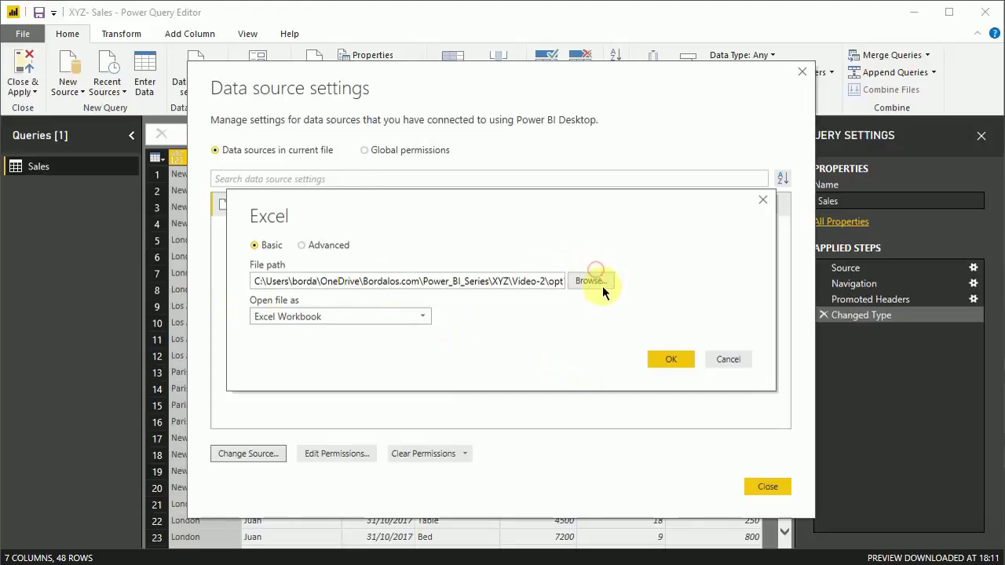
double_click(413, 205)
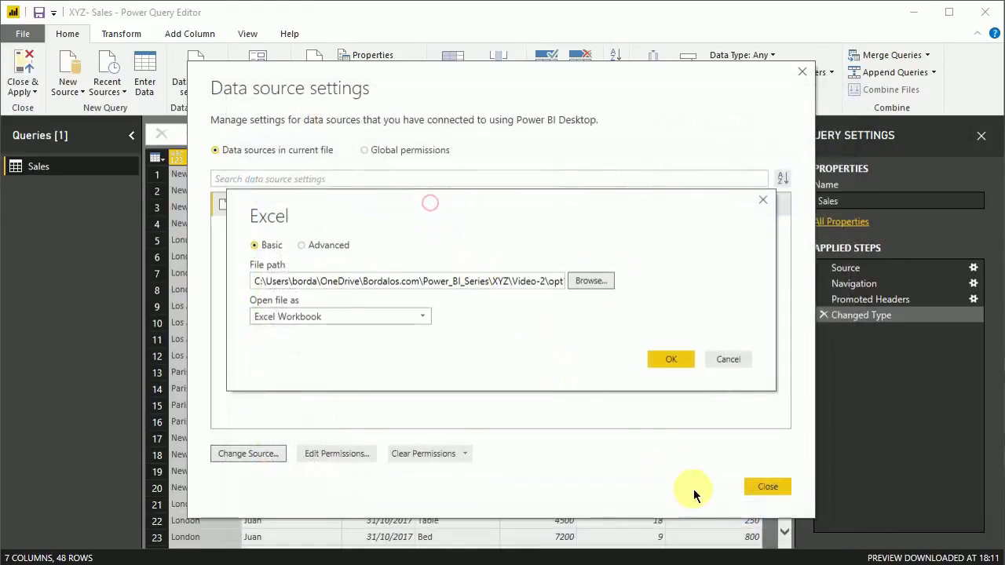
click(669, 359)
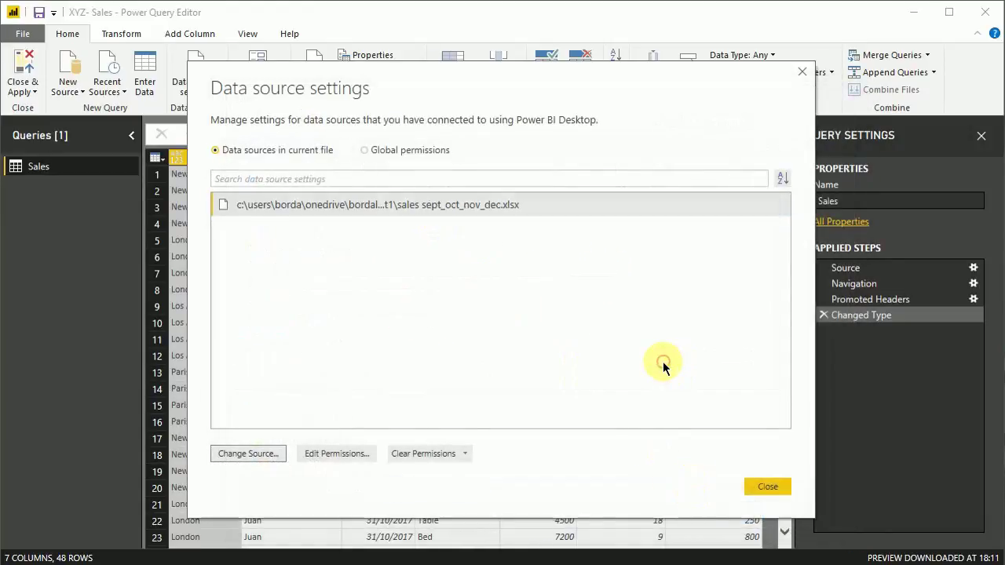
click(762, 490)
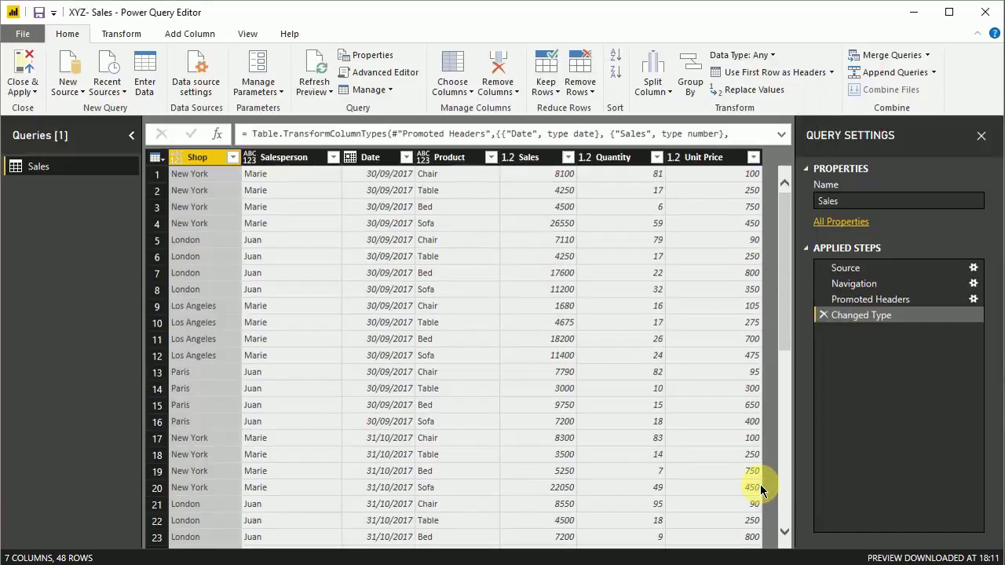
Refresh the query preview and scroll down to check the new December rows.
click(308, 76)
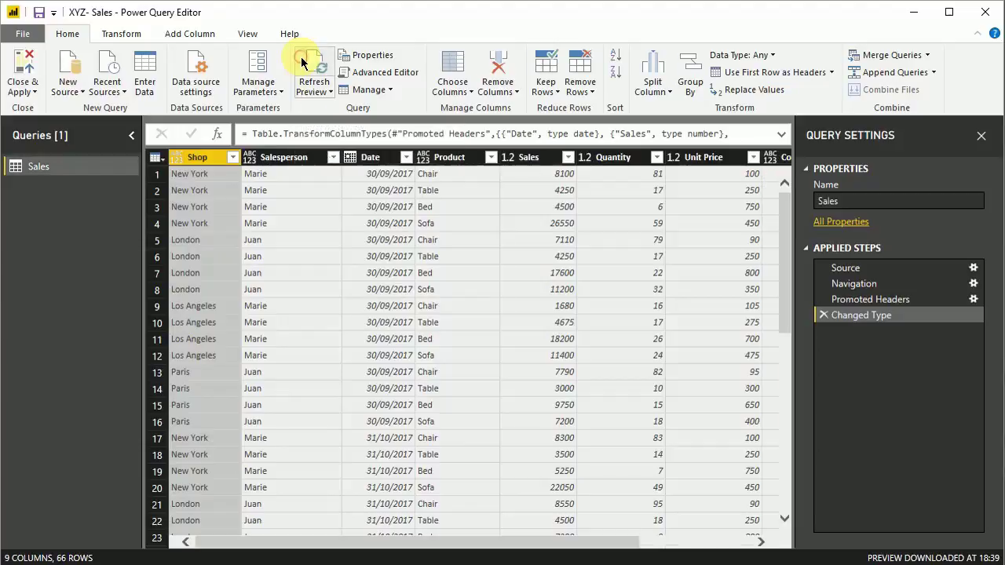
scroll(400, 204, down, 9)
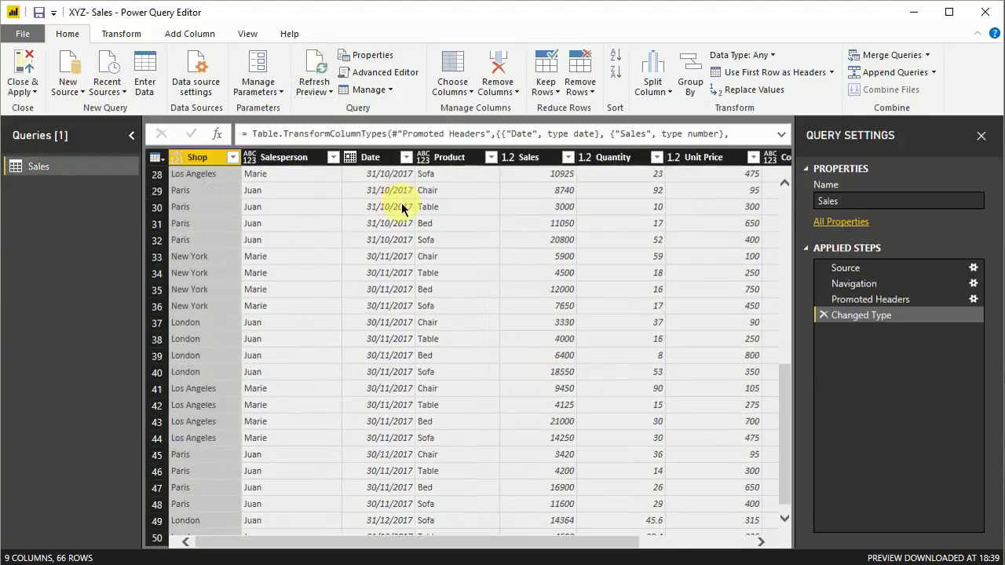
scroll(401, 206, down, 6)
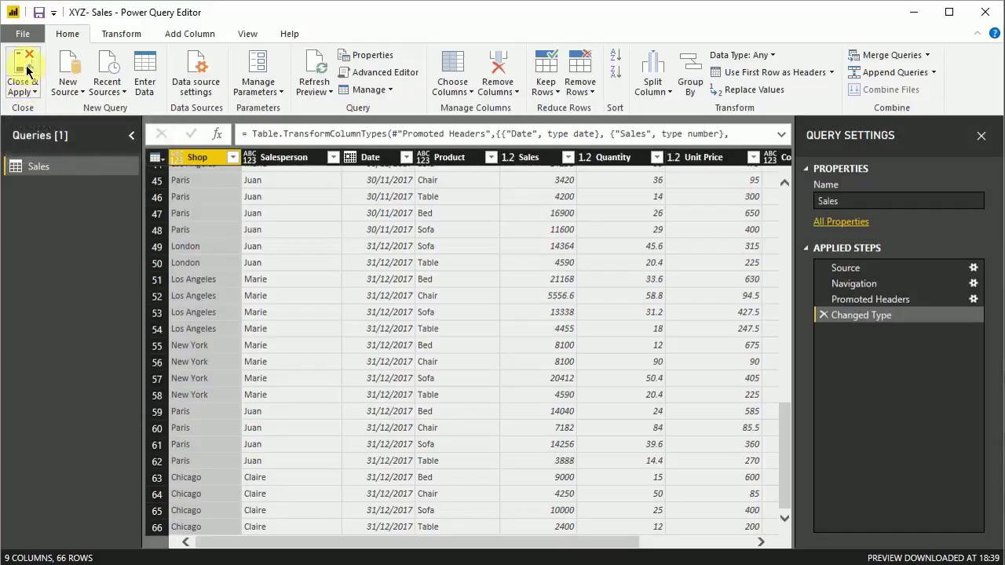
Apply the Sales query changes with Close & Apply to load the December rows.
click(23, 66)
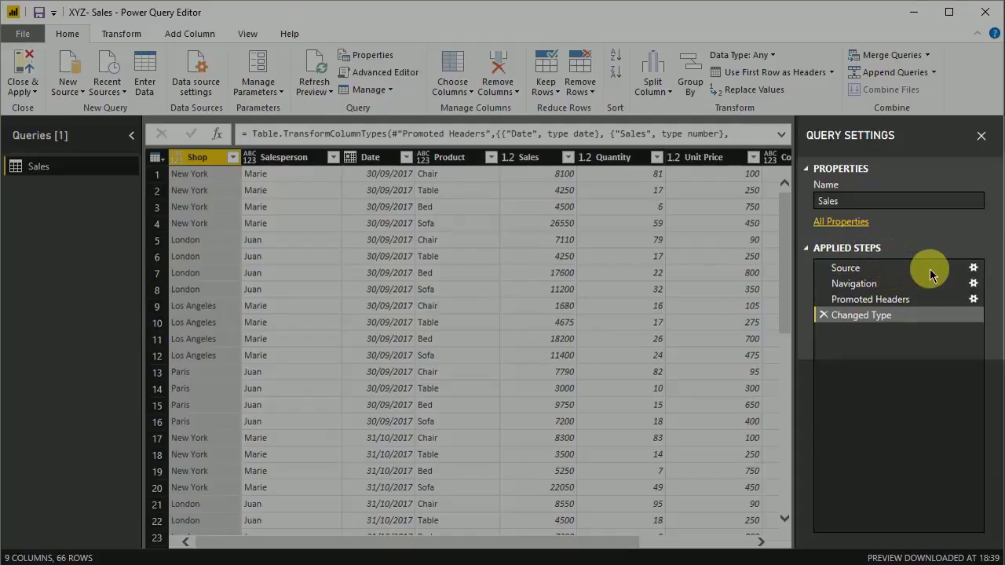
Check the Source step's file path, apply the query, then switch to the opt1 folder.
click(974, 269)
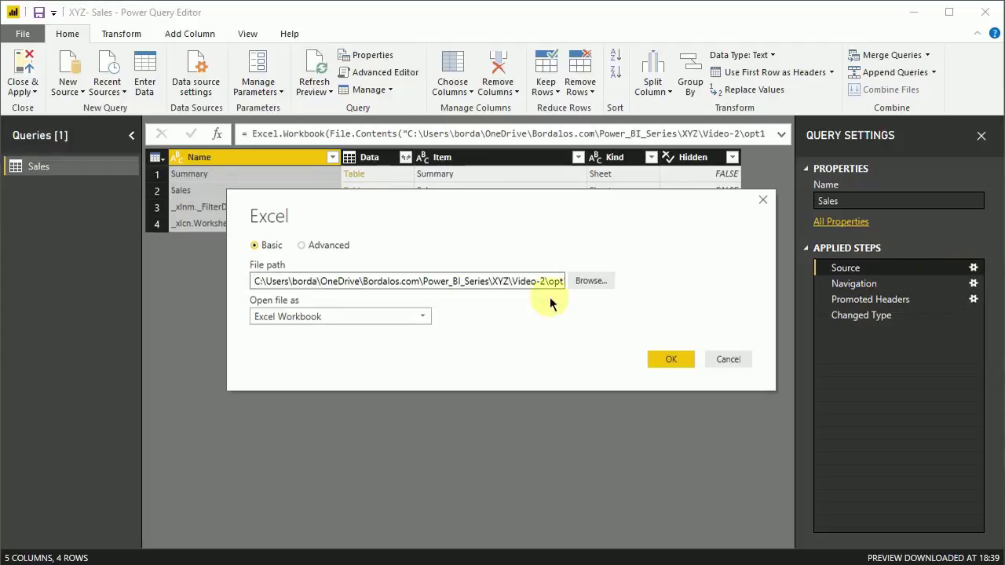
drag(293, 281, 626, 278)
click(671, 361)
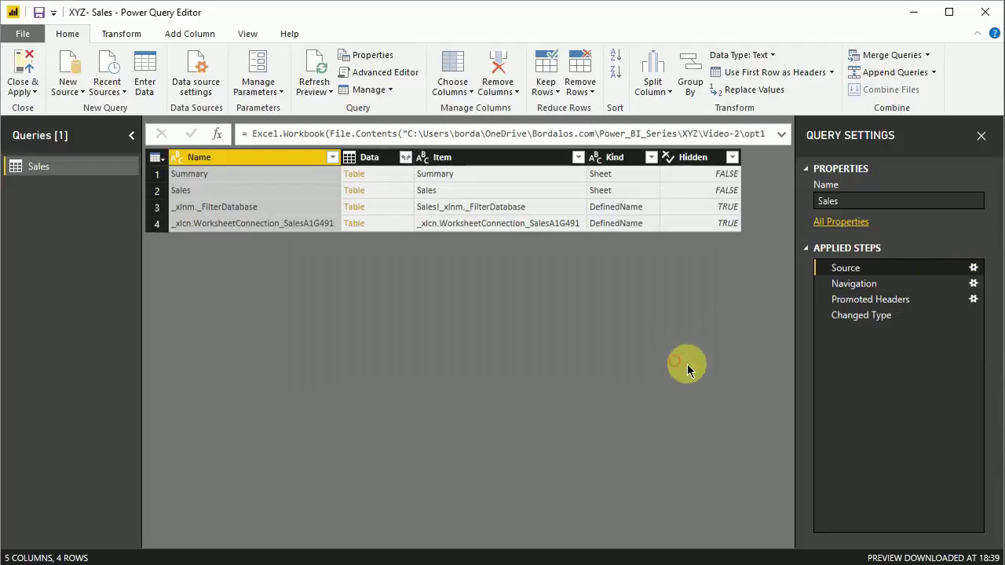
click(22, 67)
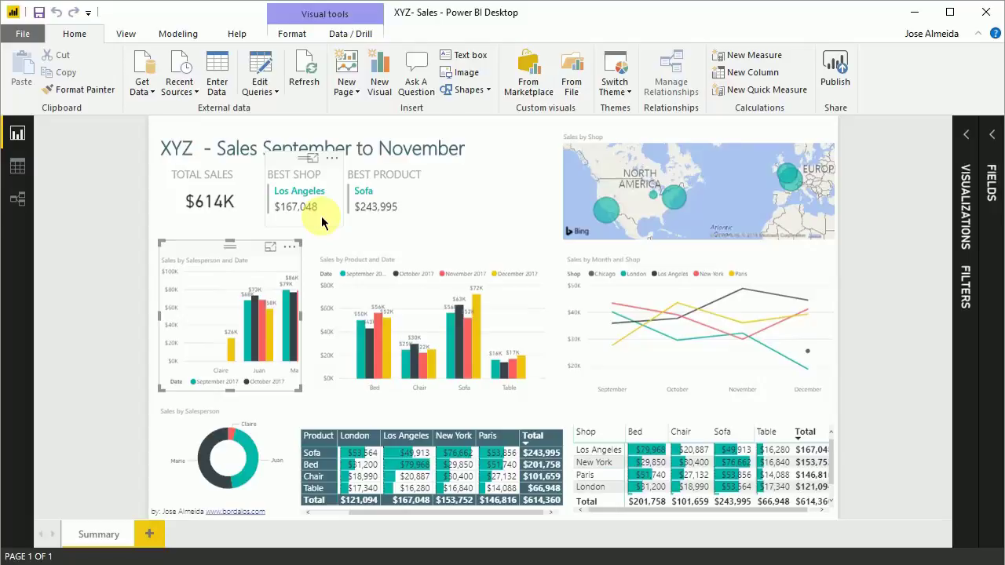
key(alt+Tab)
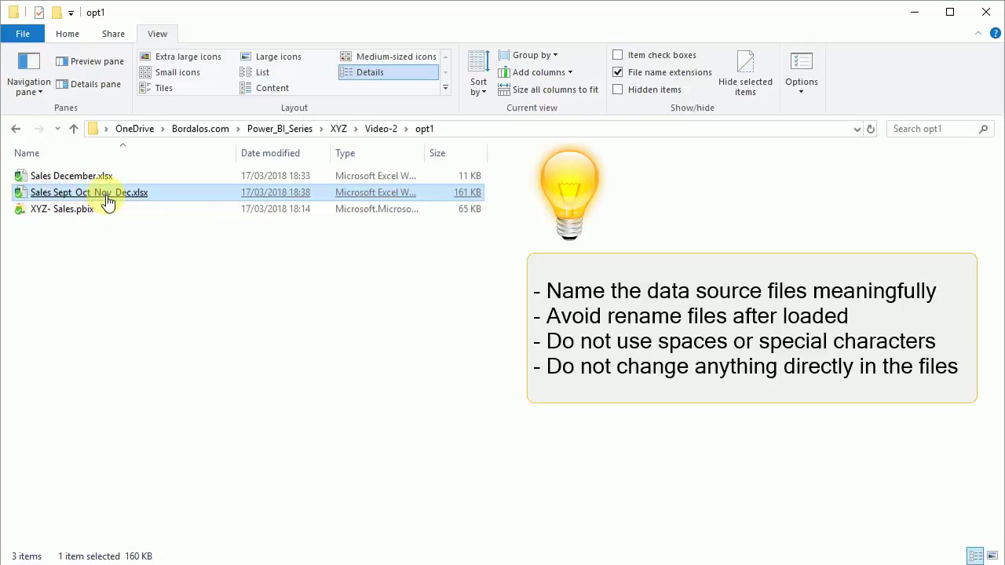
Rename the combined Sales Sept_Oct_Nov_Dec.xlsx workbook to db_Sales.xlsx.
right_click(107, 200)
click(161, 558)
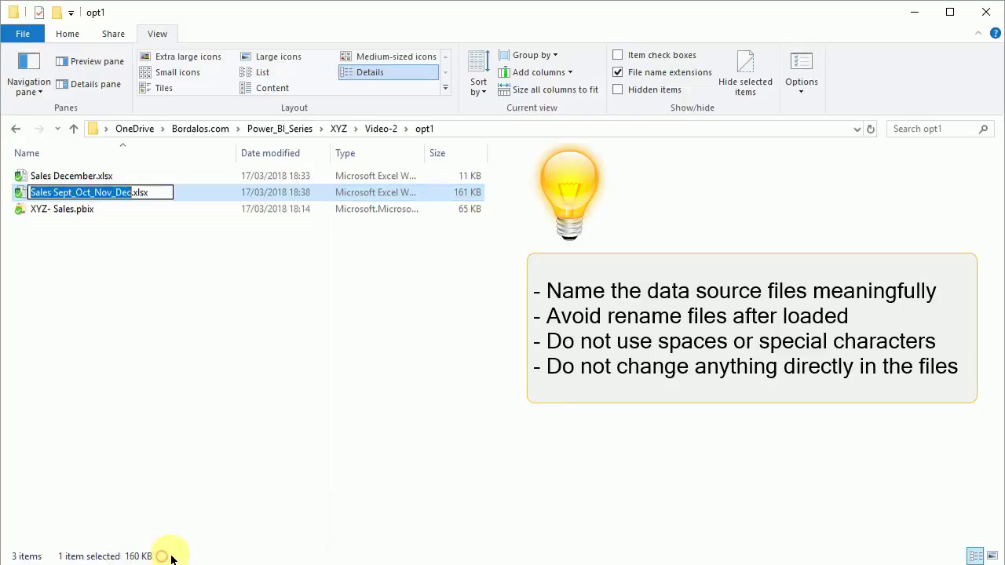
text(db)
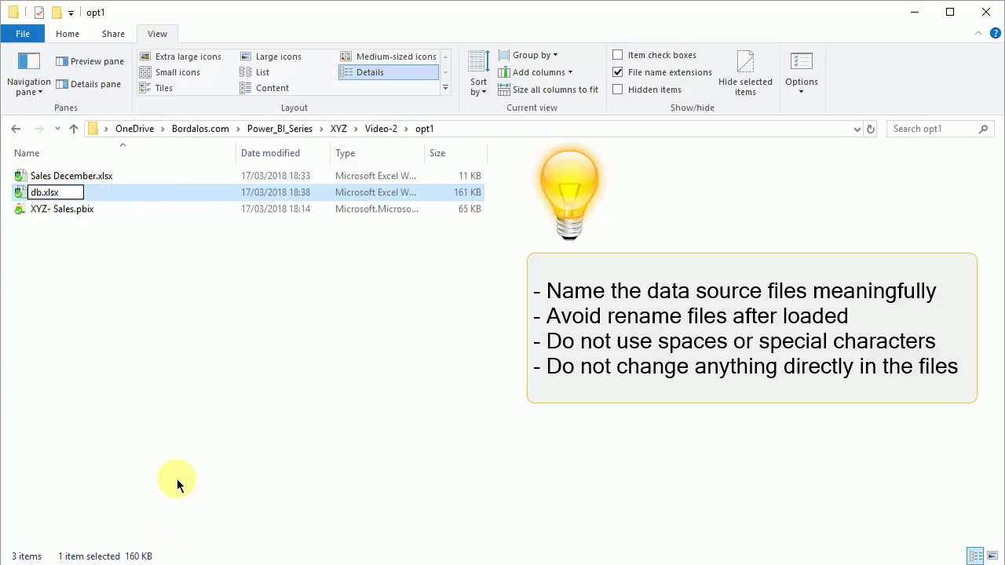
text(_Sales)
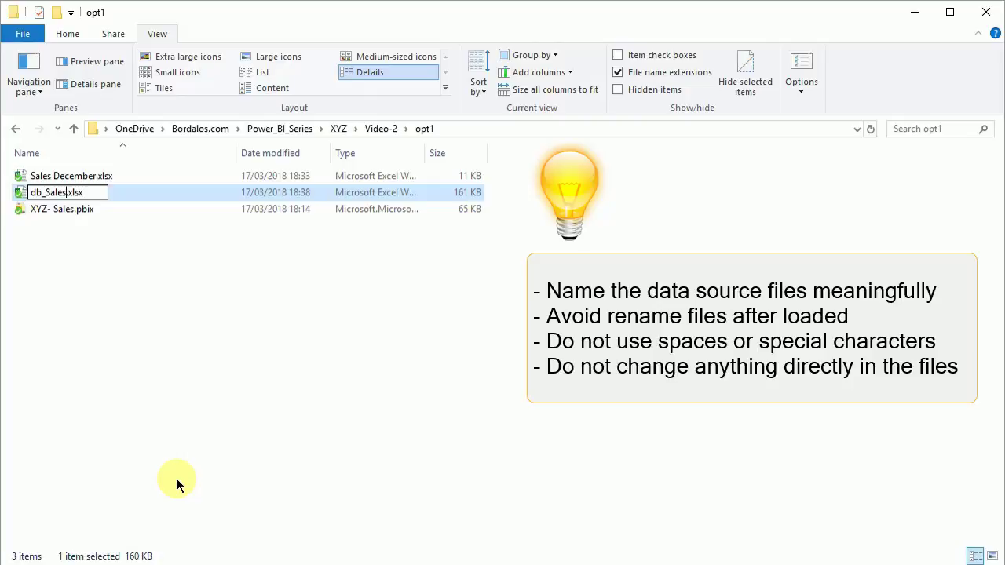
key(Return)
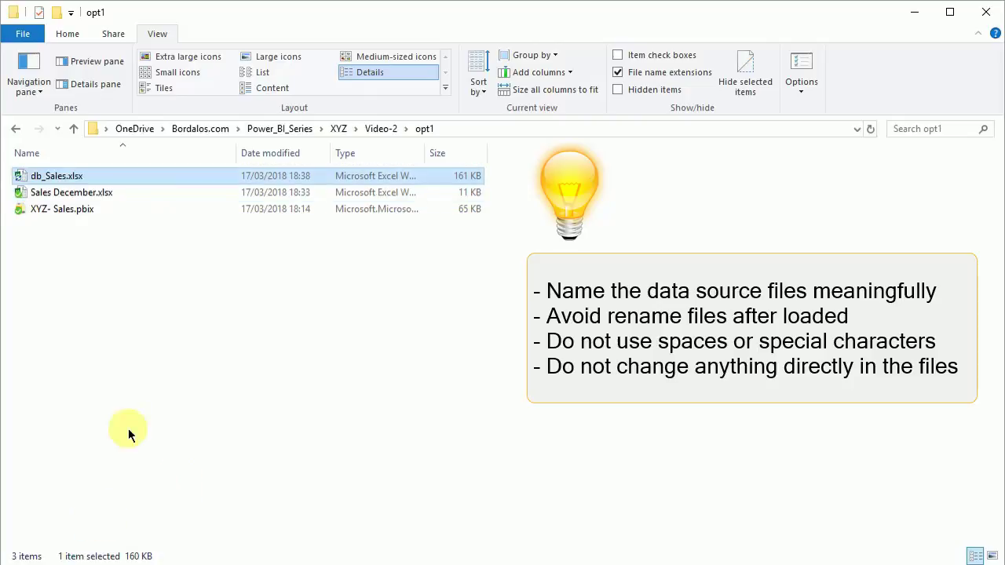
click(139, 196)
Refresh the XYZ- Sales report and dismiss the missing-file error.
double_click(43, 210)
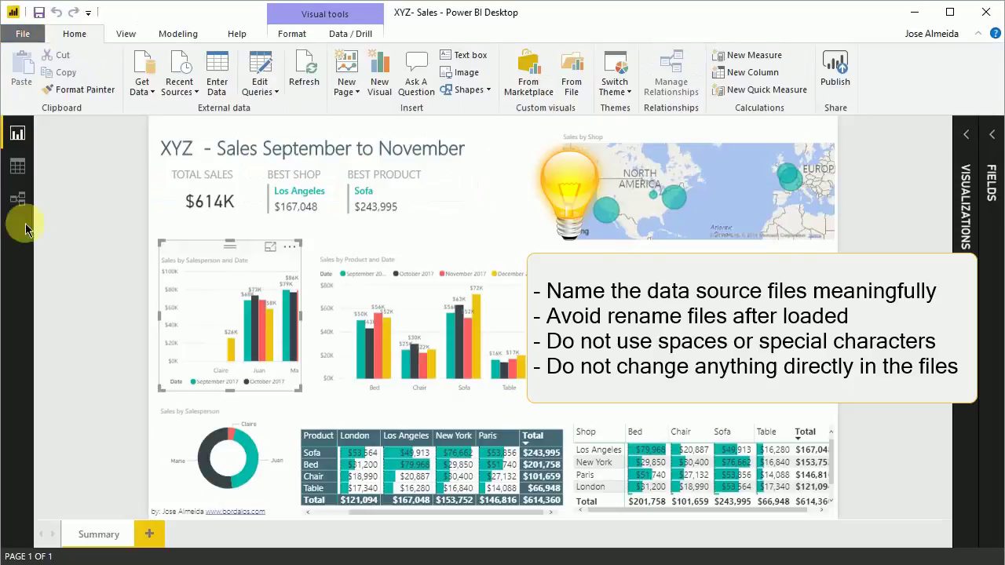
click(306, 79)
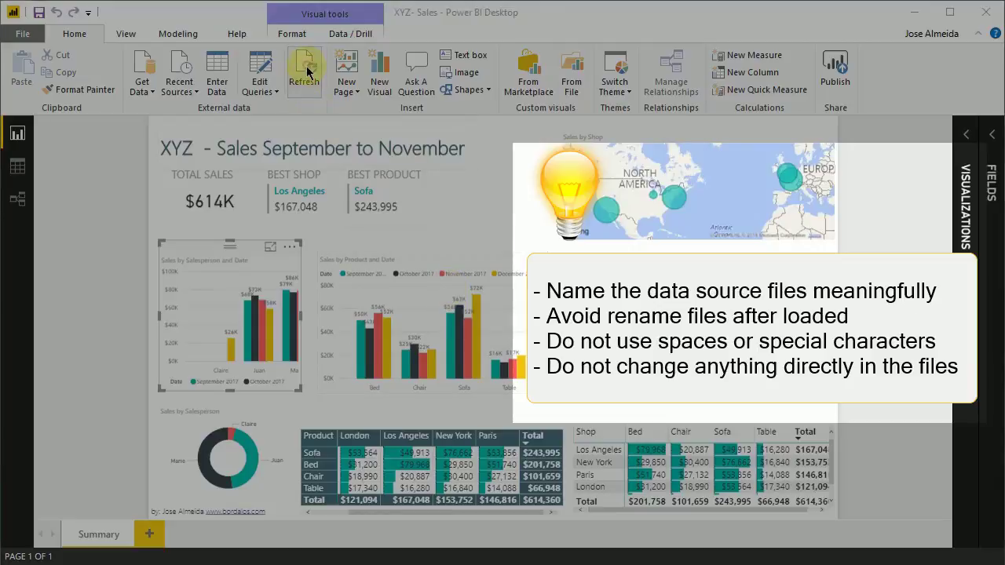
key(Escape)
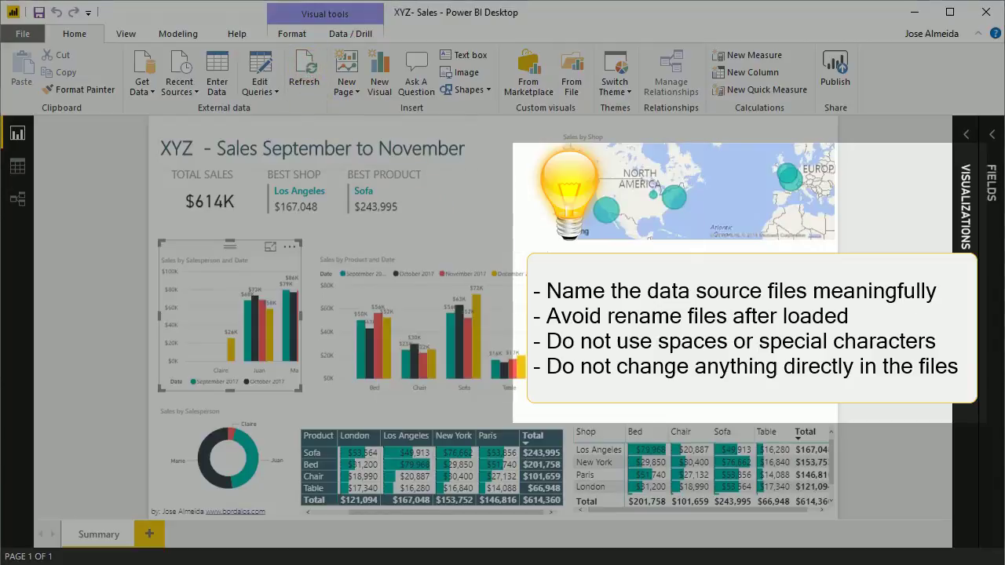
Point the Sales query's Source step to db_Sales.xlsx and apply the changes to the report.
click(260, 71)
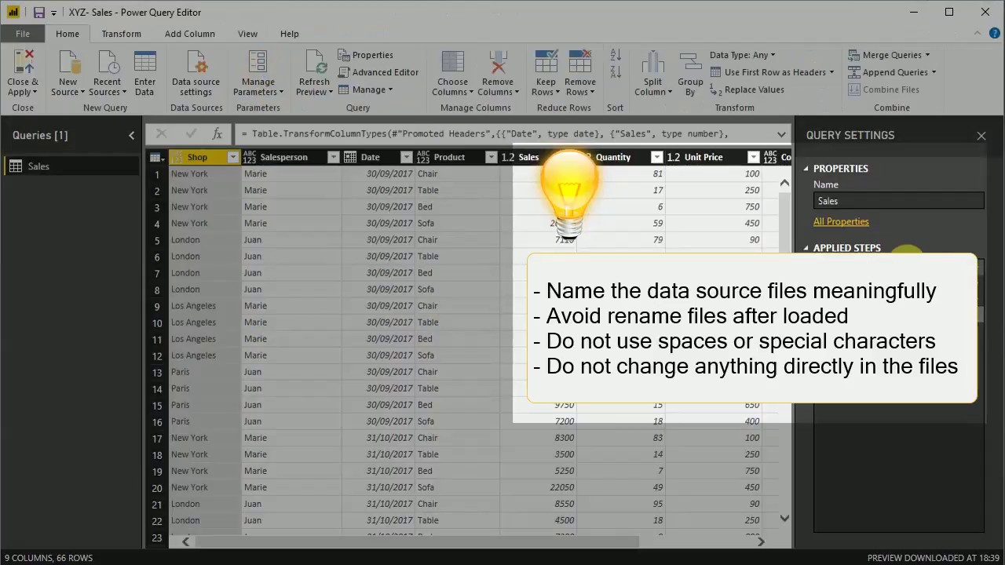
click(974, 267)
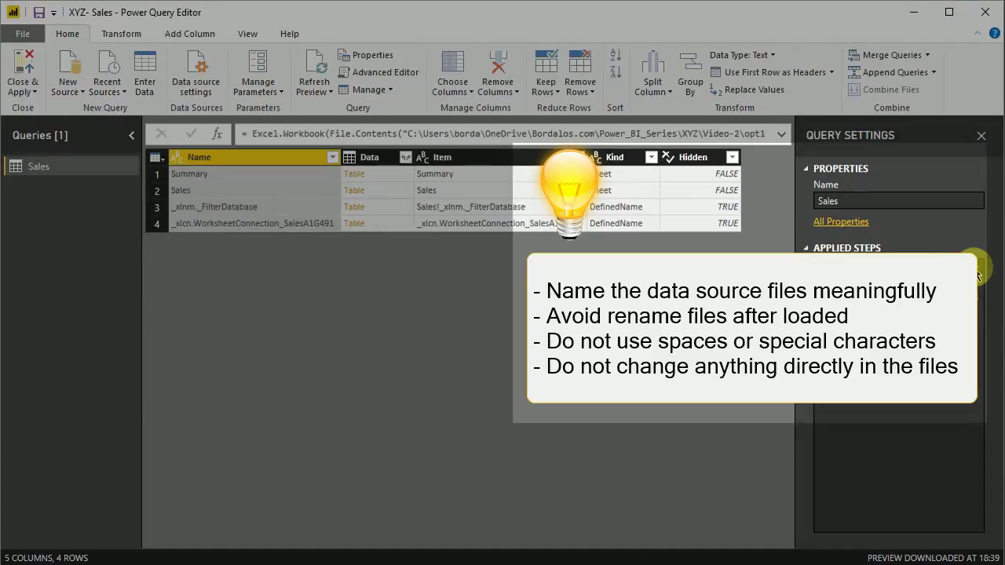
click(976, 268)
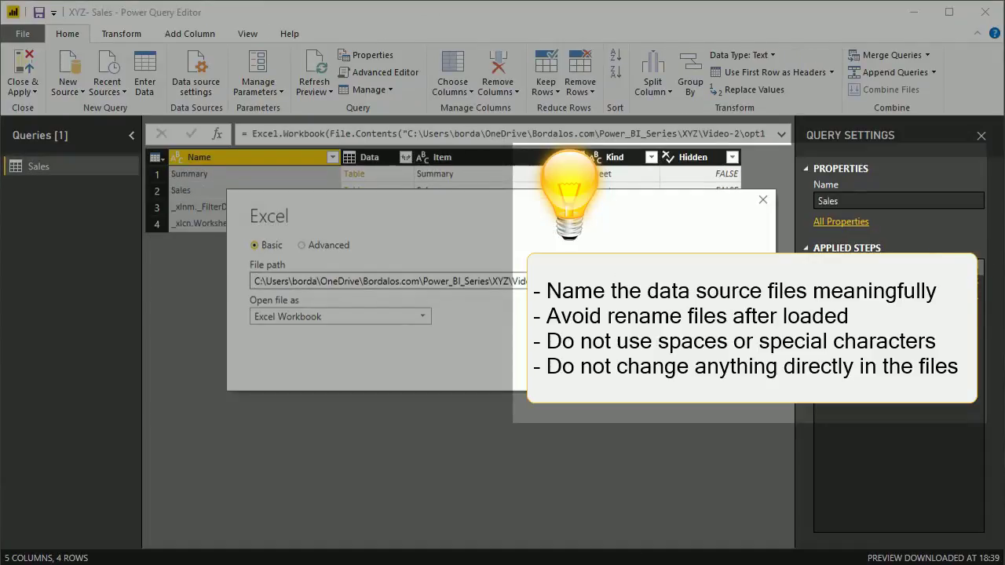
click(721, 281)
double_click(416, 156)
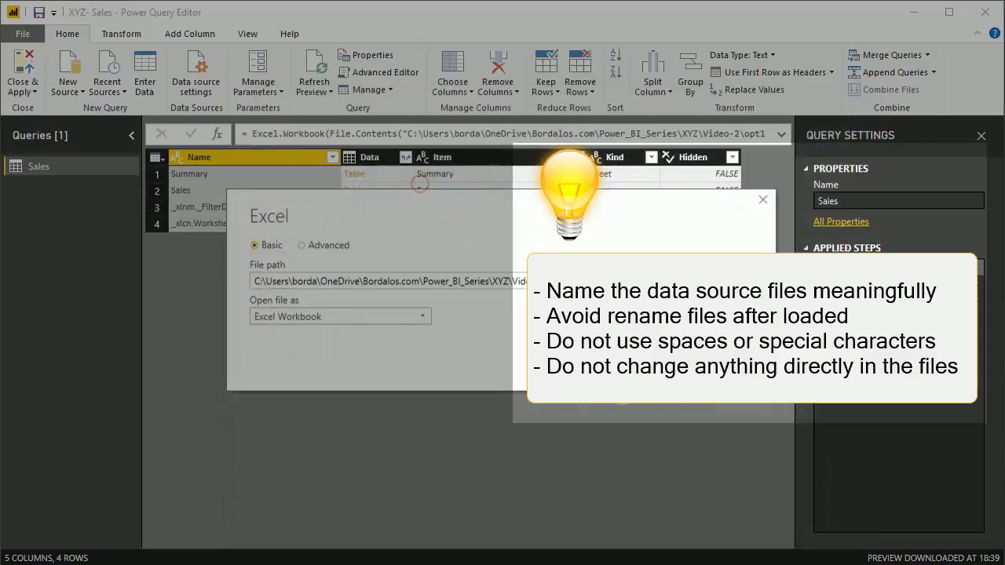
key(Return)
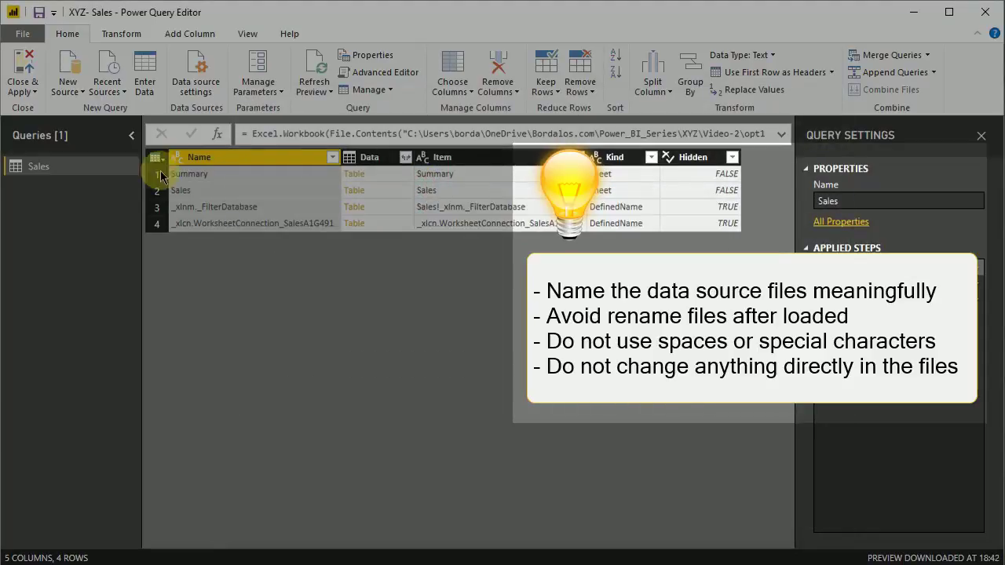
click(22, 69)
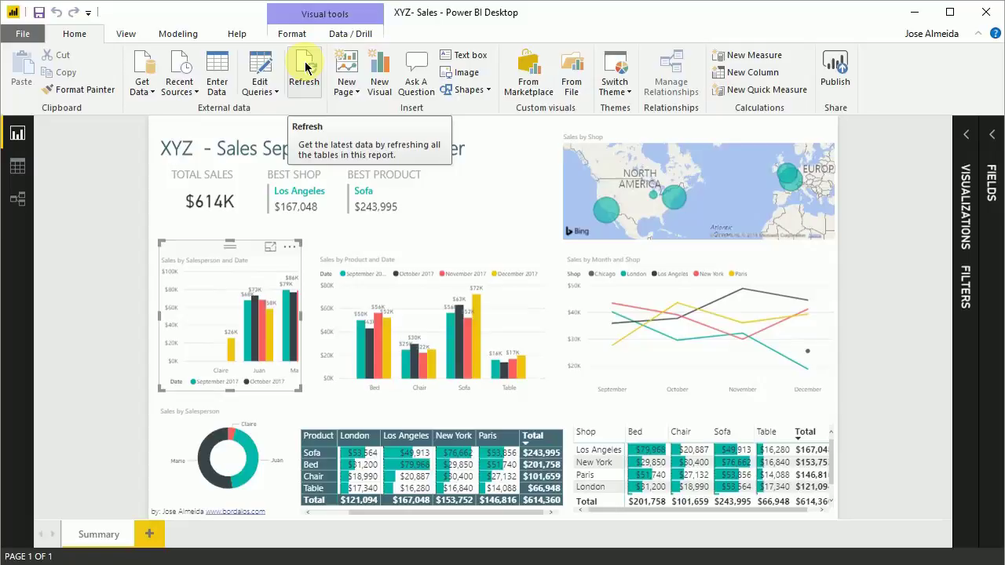
Delete November from the report title and start typing 'Decembe' in its place.
drag(378, 150, 420, 141)
click(489, 146)
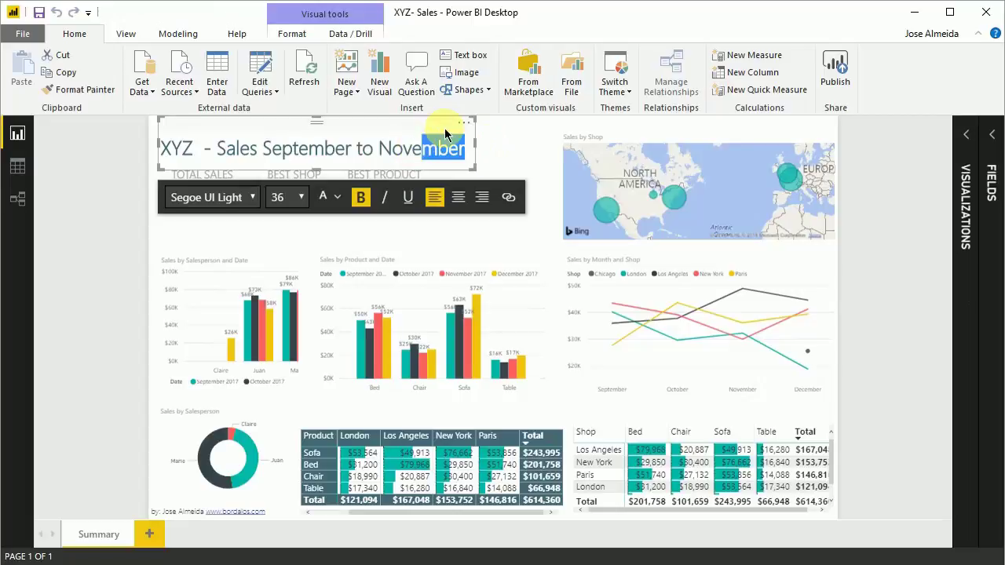
key(BackSpace)
key(BackSpace)
key(BackSpace)
key(BackSpace)
key(BackSpace)
text(Decembe)
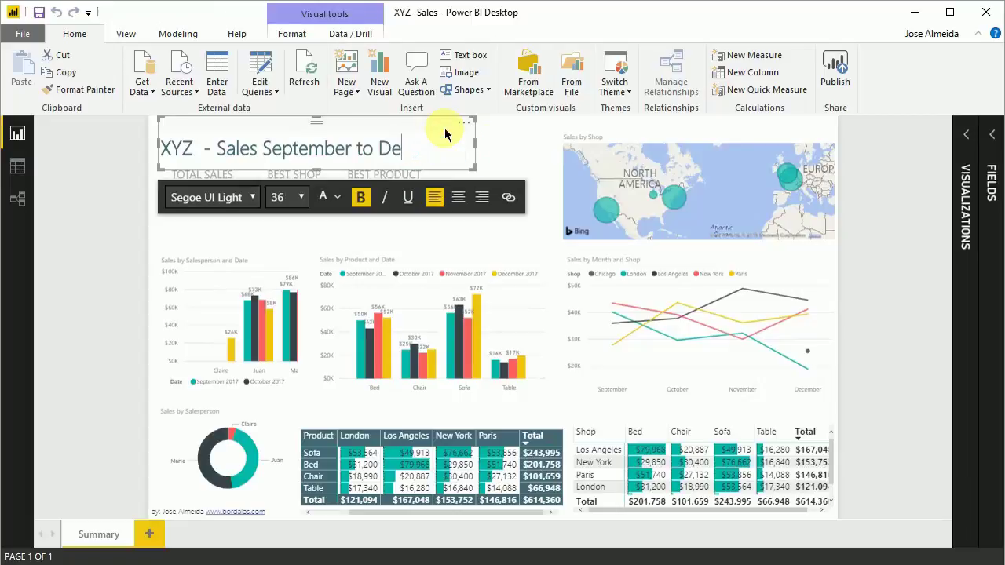